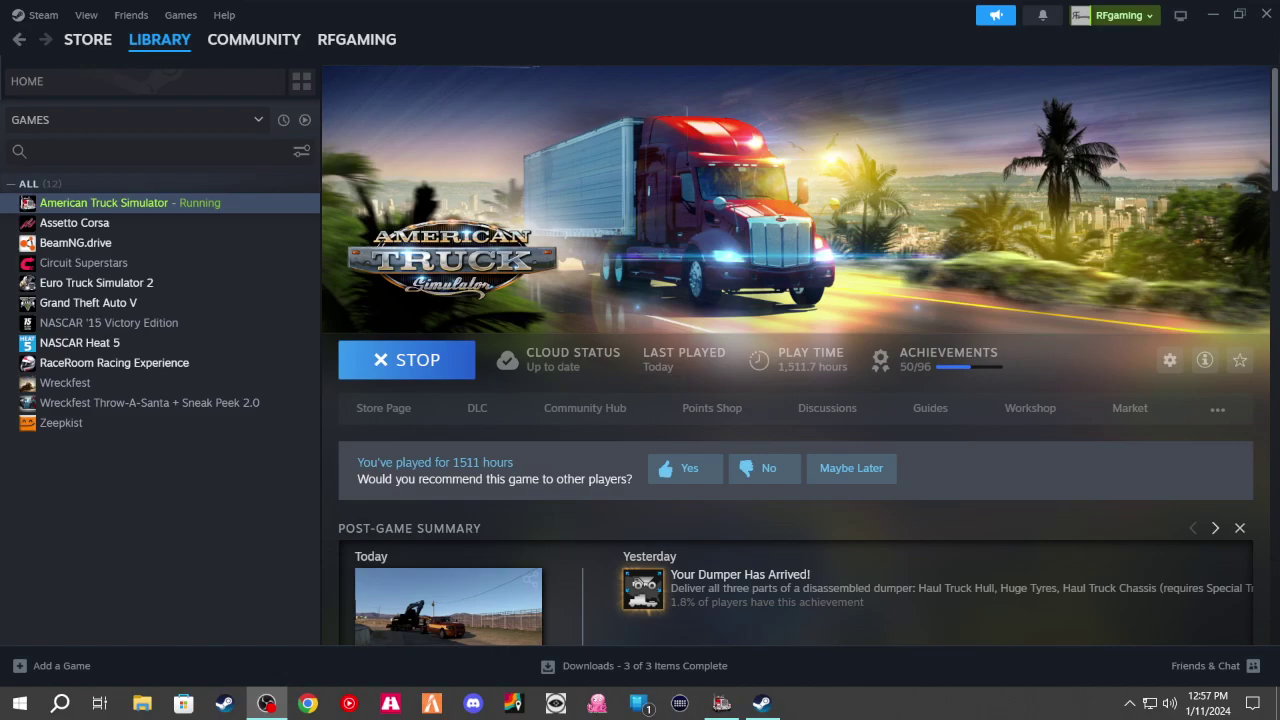
Open the Properties window for American Truck Simulator from the library's context menu.
left_click(136, 203)
right_click(136, 203)
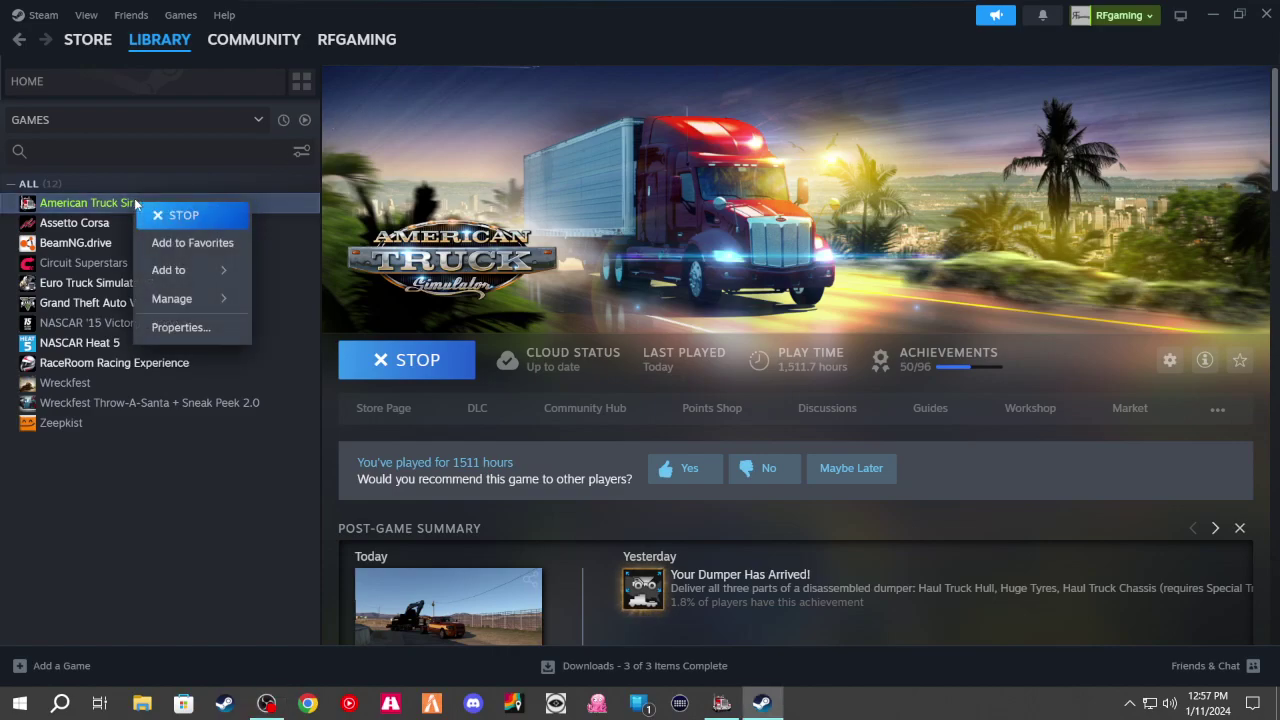
left_click(196, 330)
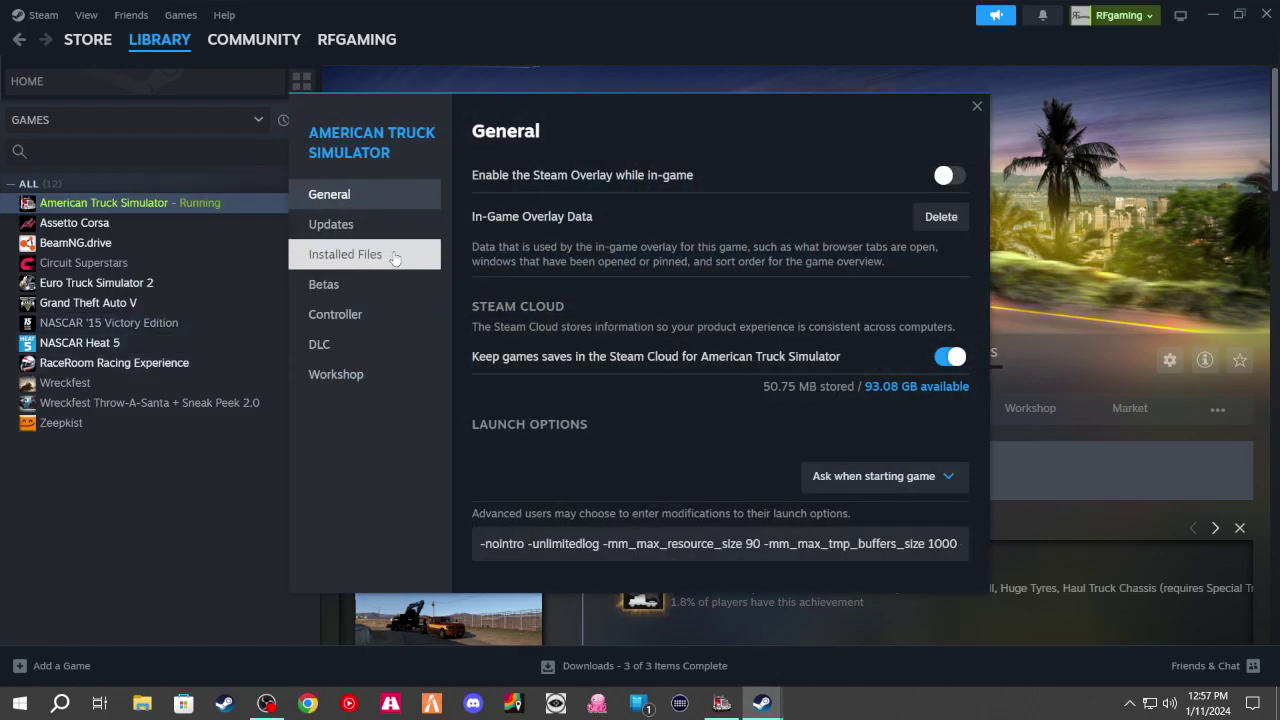
Show the Installed Files page, listing the 18.29 GB installation on Storage (D:).
left_click(395, 258)
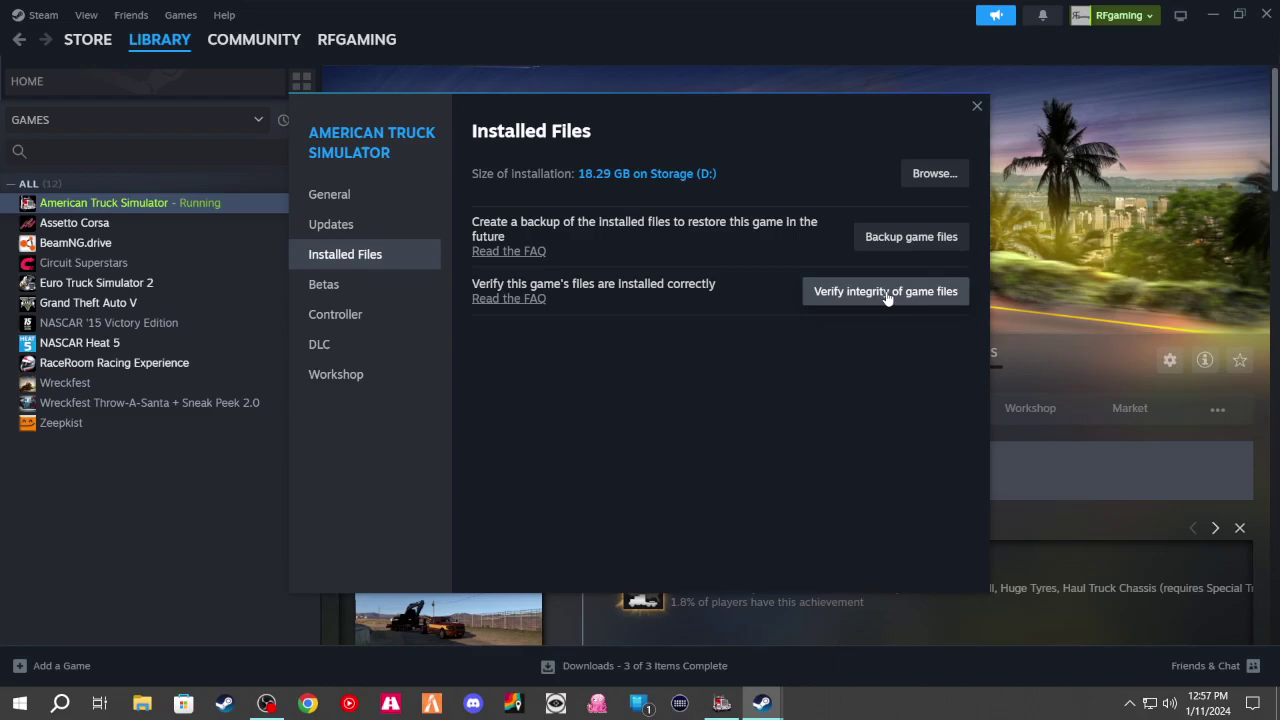
left_click(977, 106)
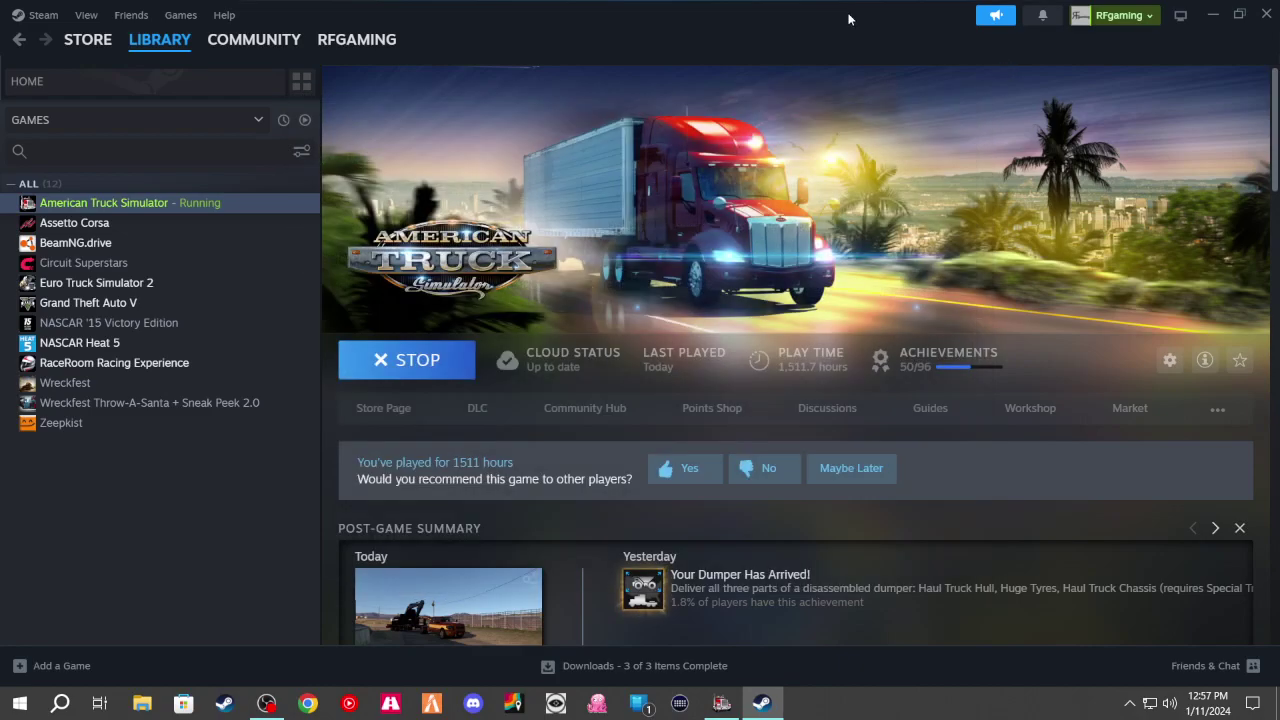